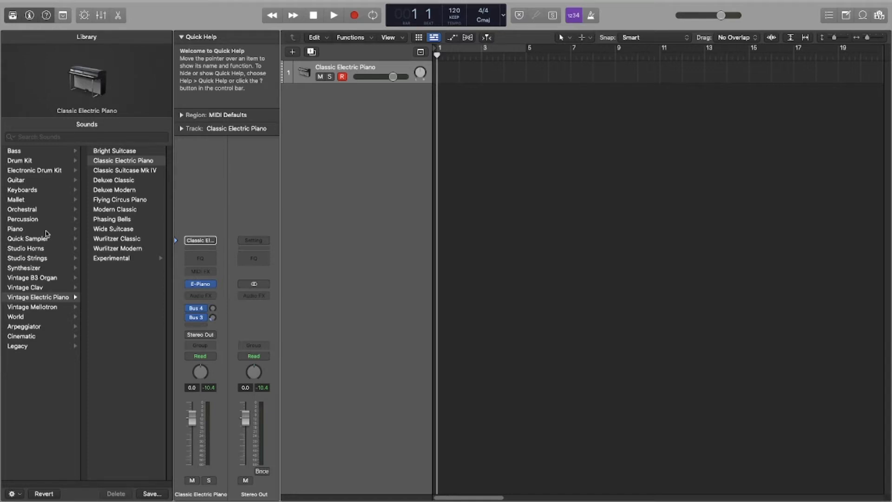
Load the Boesendorfer Grand Piano patch from the Piano sounds onto the track and record a piano performance
left_click(45, 229)
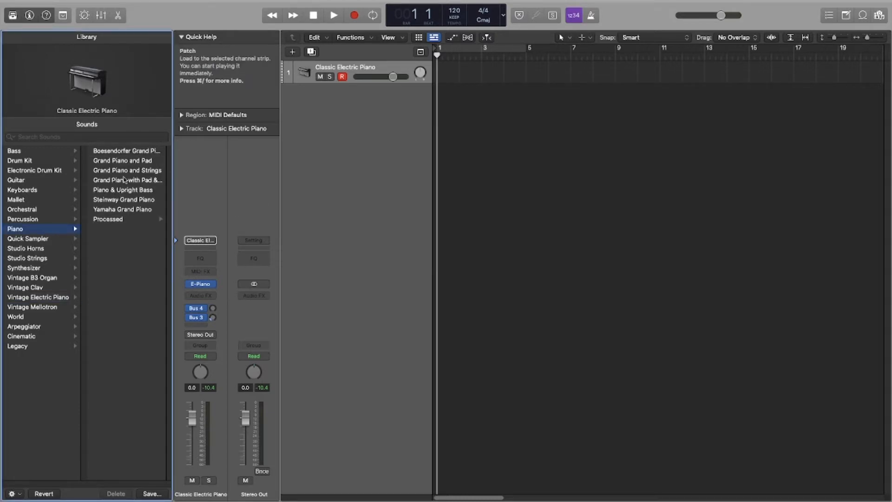
left_click(124, 151)
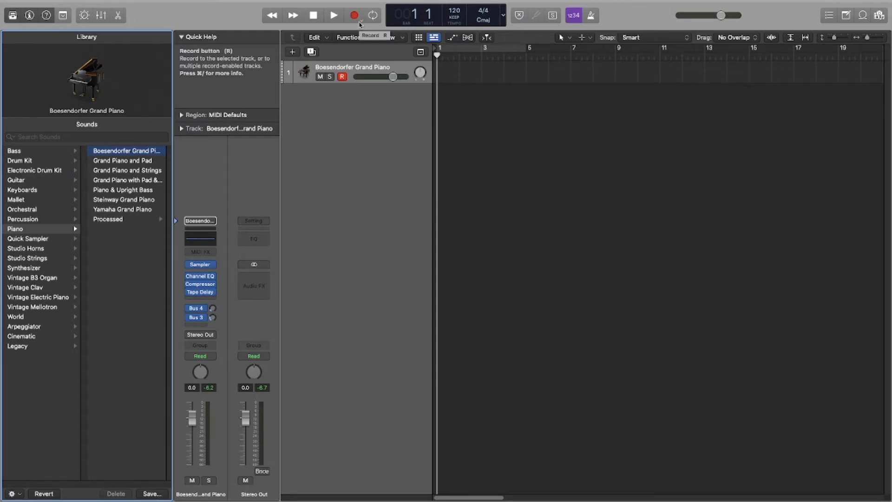
left_click(359, 22)
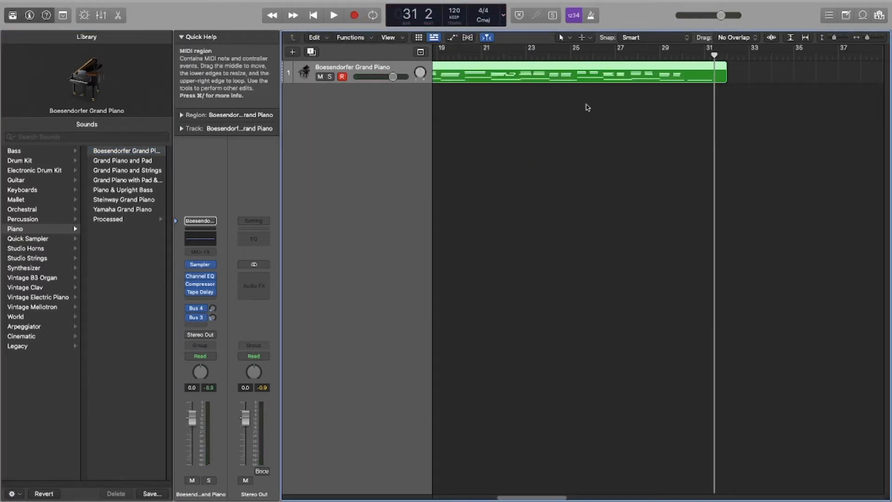
Open the recorded piano region in the Piano Roll and examine its notes, selecting all notes of one pitch
left_click_drag(546, 499, 520, 499)
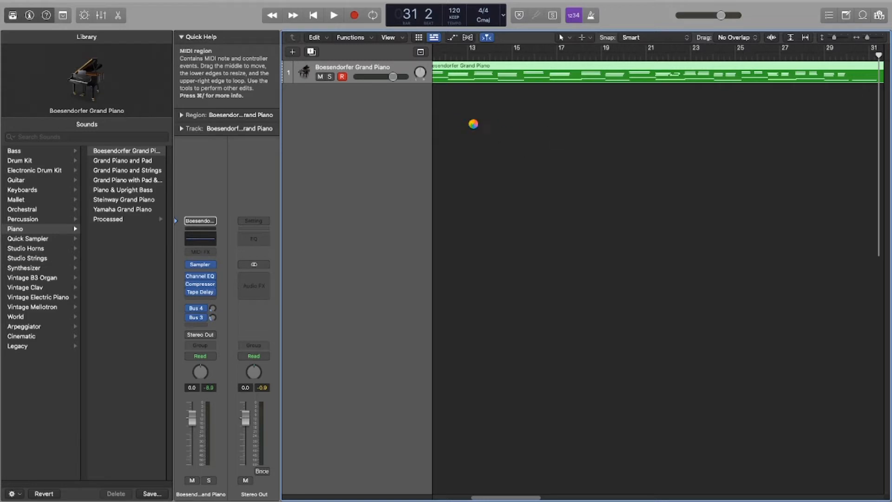
key("e")
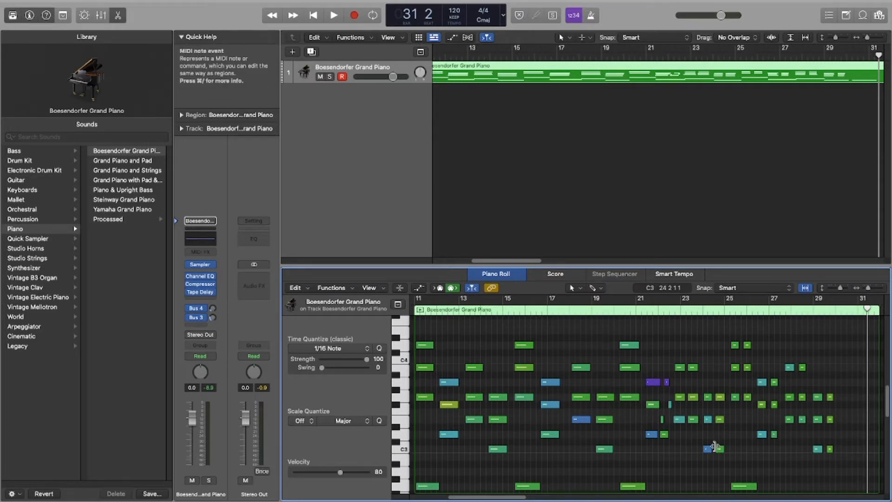
scroll(886, 398, "down", 5)
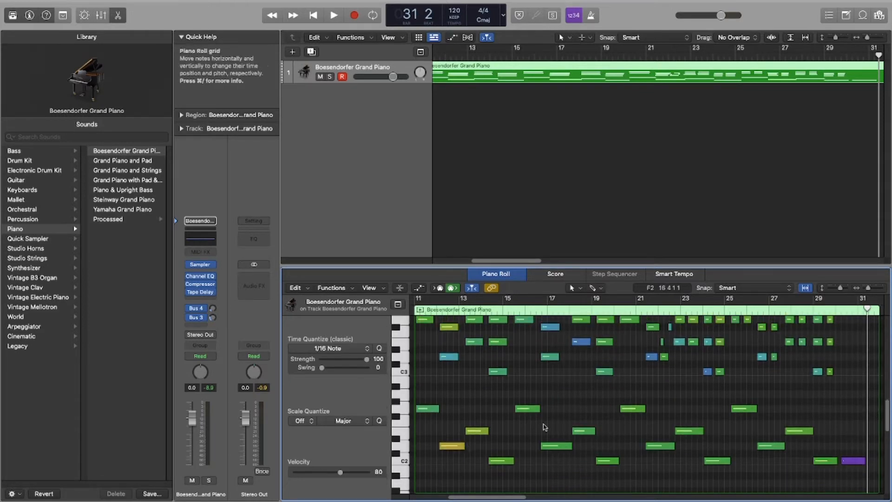
mouse_move(503, 497)
left_mouse_down()
mouse_move(485, 498)
mouse_move(497, 498)
left_mouse_up()
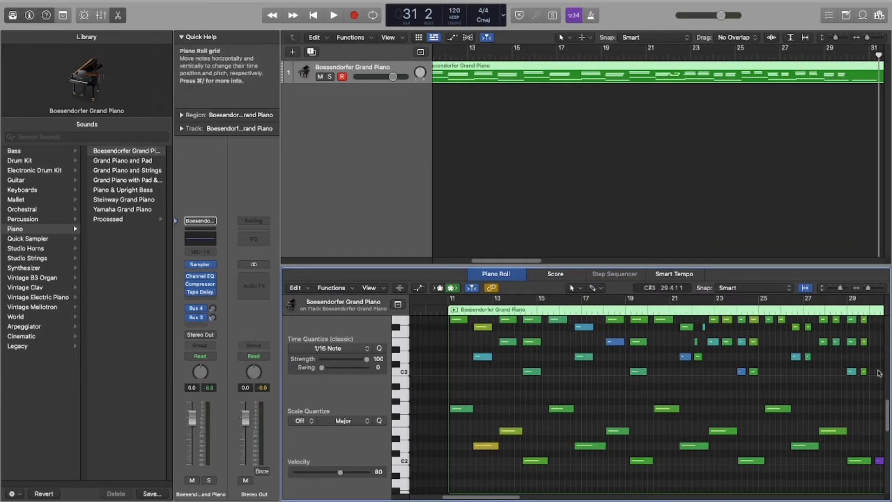
scroll(886, 412, "up", 5)
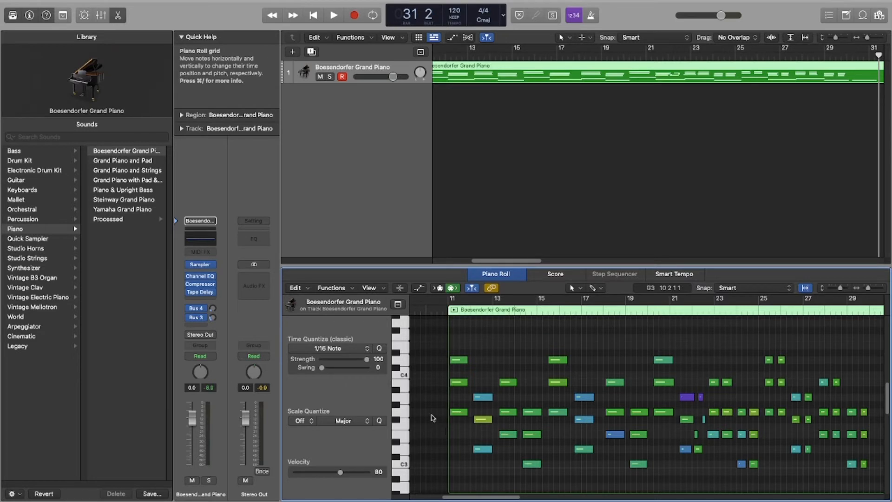
left_click(404, 413)
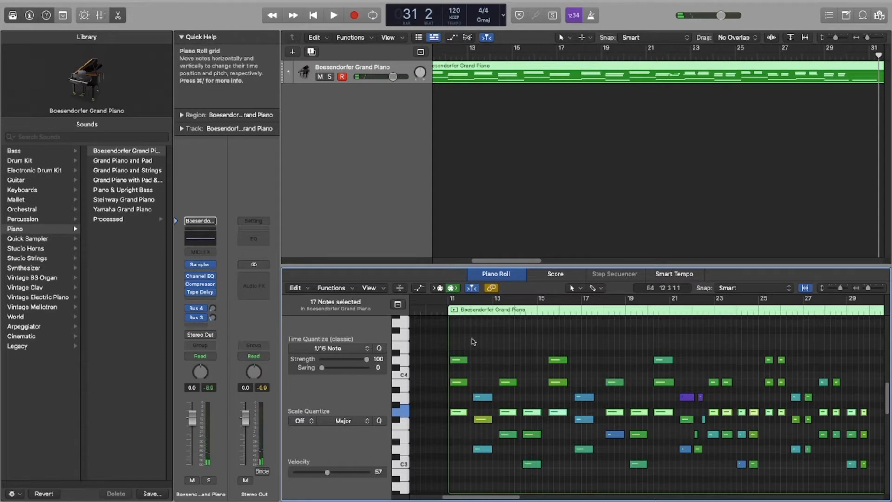
Delete the three very short stray notes around bar 22 of the piano region
left_click(703, 397)
left_click_drag(702, 394, 696, 436)
key("Delete")
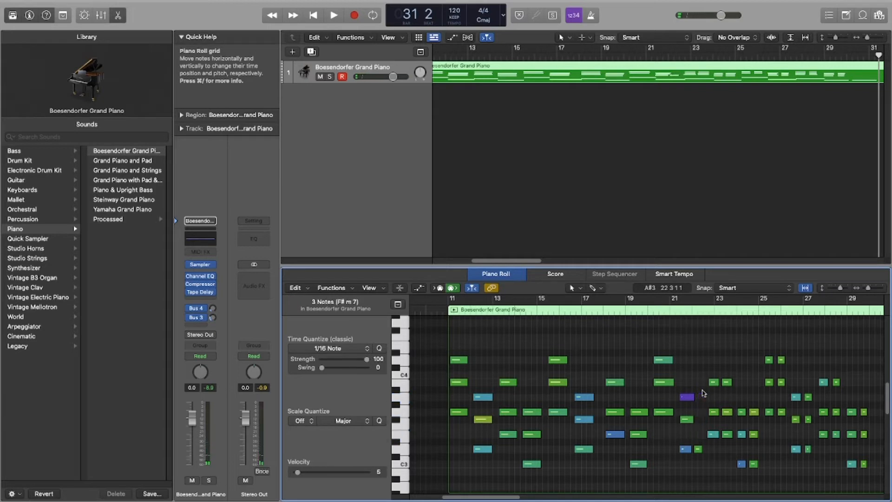
Play back the piano recording from bar 19 while reviewing its low and high notes, and return to the project start
scroll(704, 393, "right", 2)
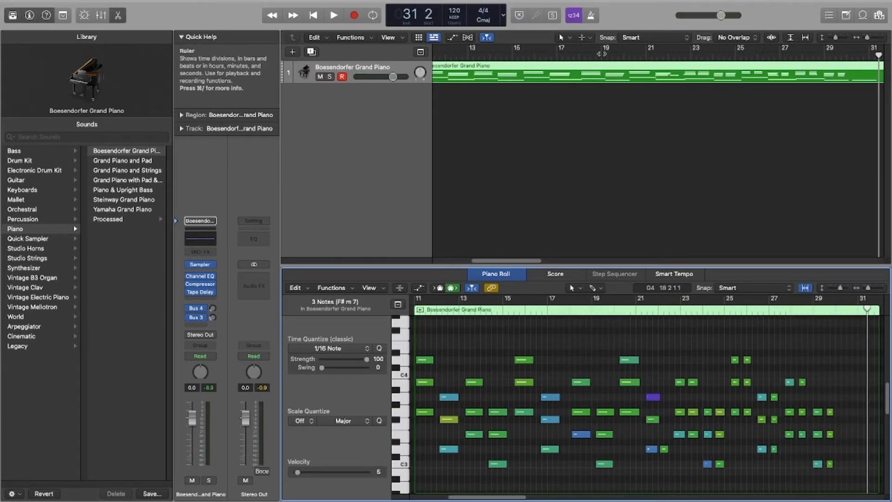
left_click(600, 83)
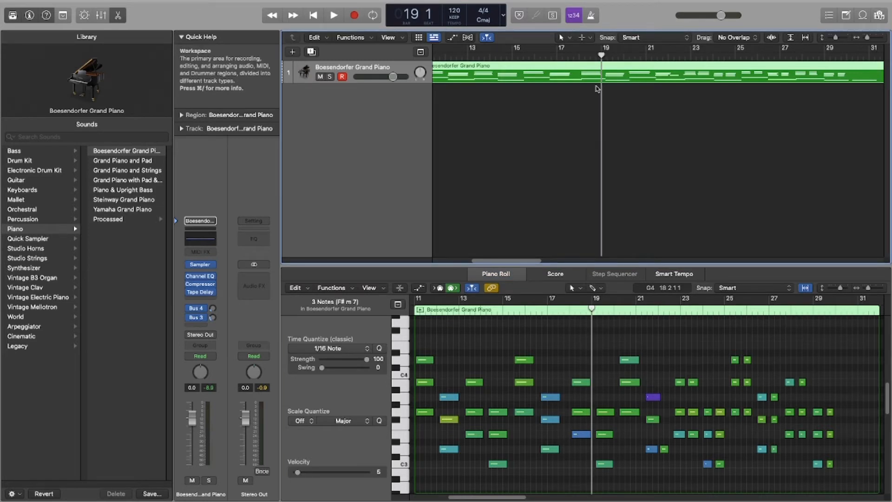
key("space")
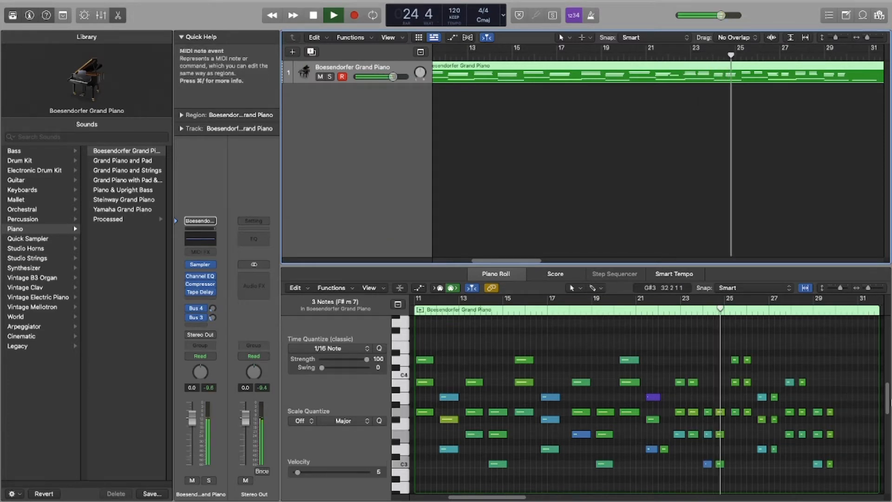
scroll(853, 409, "down", 5)
scroll(855, 420, "down", 2)
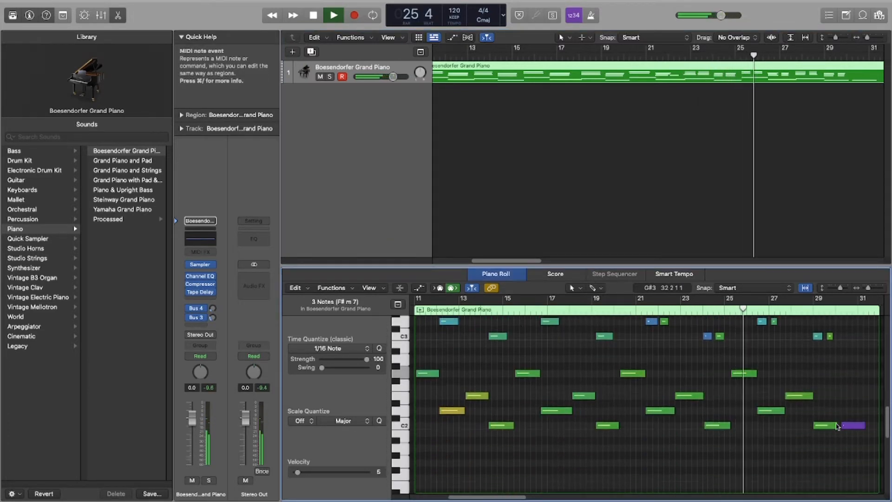
scroll(836, 413, "up", 4)
scroll(832, 400, "up", 10)
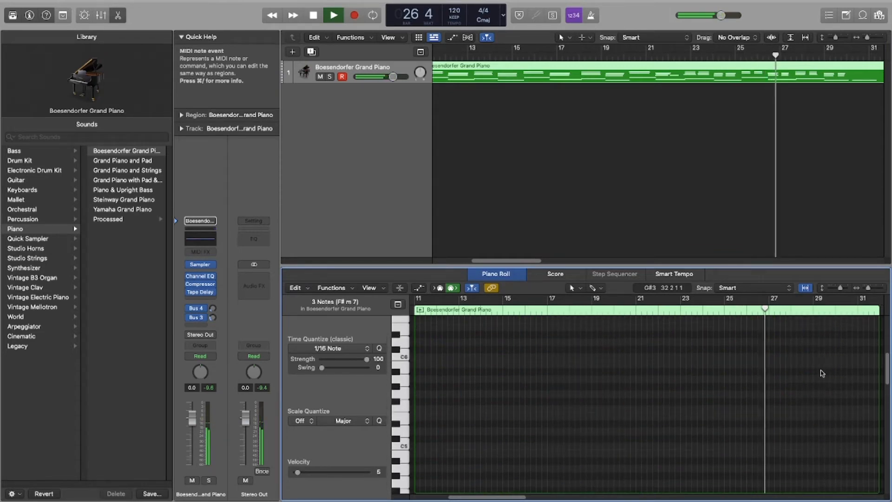
scroll(819, 386, "down", 7)
scroll(817, 394, "up", 3)
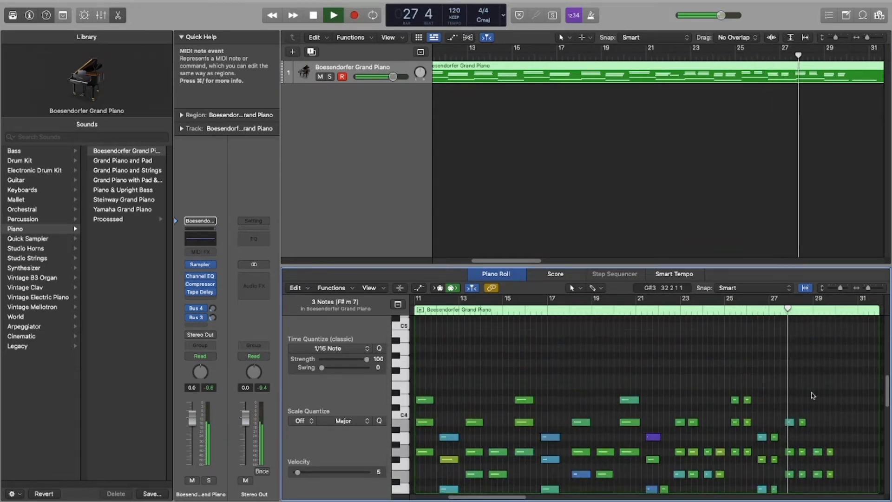
scroll(816, 393, "down", 3)
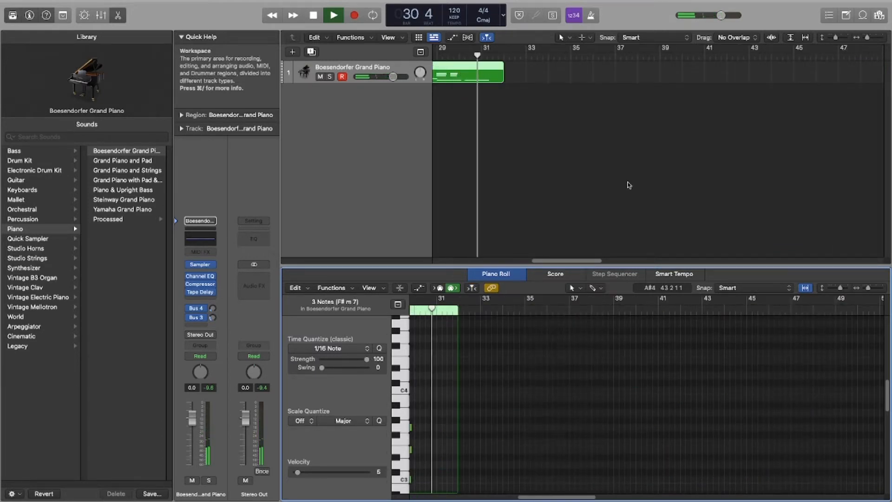
left_click(314, 15)
left_click(313, 15)
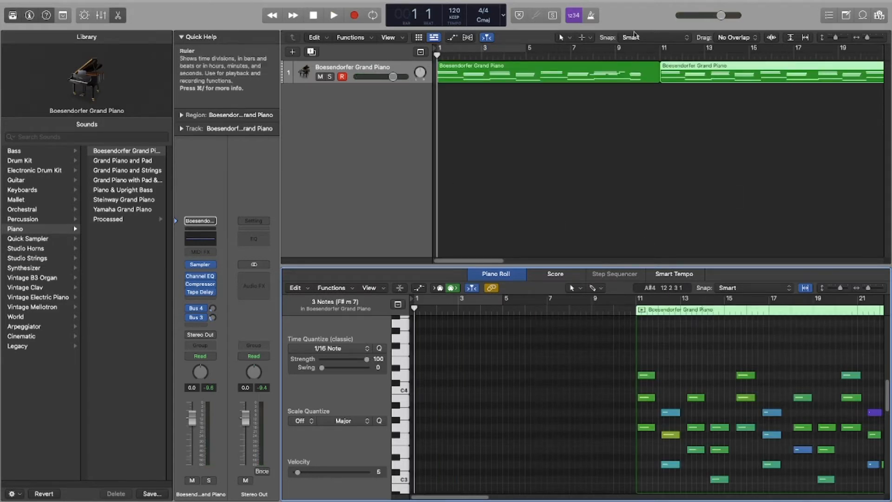
Split the first piano region at bar 6 beat 4, keeping the notes that cross the split, and delete the part after it
left_click(664, 54)
left_click_drag(663, 54, 561, 54)
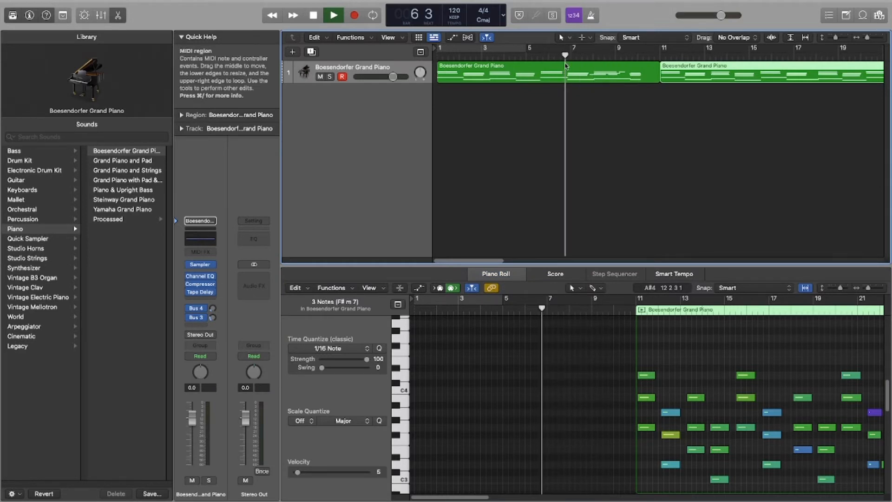
key("space")
left_click(603, 73)
right_click(603, 73)
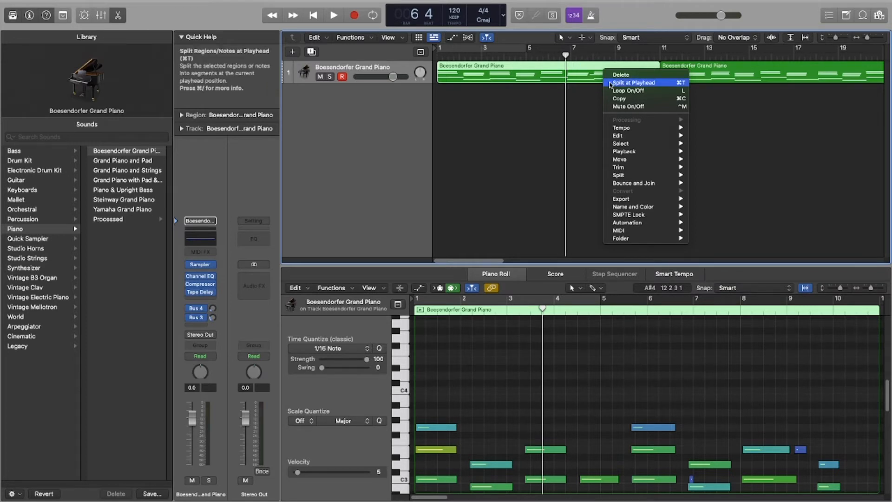
left_click(611, 83)
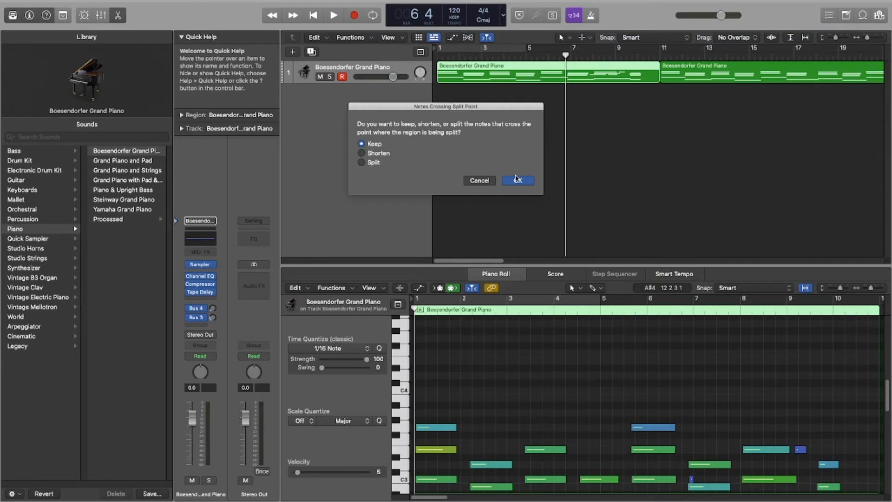
left_click(517, 180)
key("Delete")
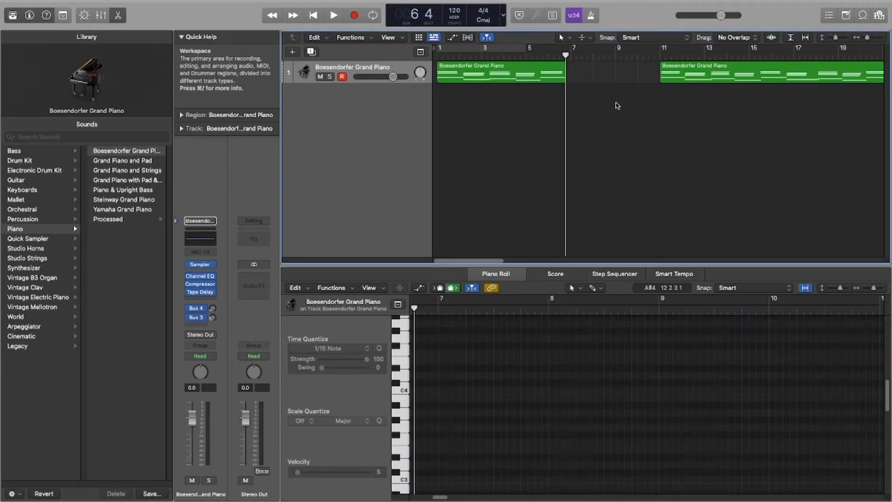
Delete the second piano region starting at bar 11 and move the playhead back to bar 1
left_click(719, 76)
key("Delete")
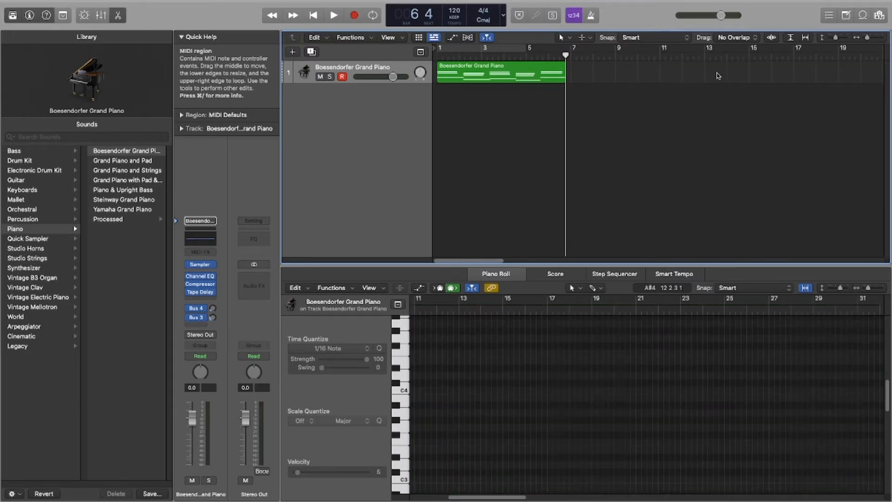
left_click_drag(566, 56, 439, 58)
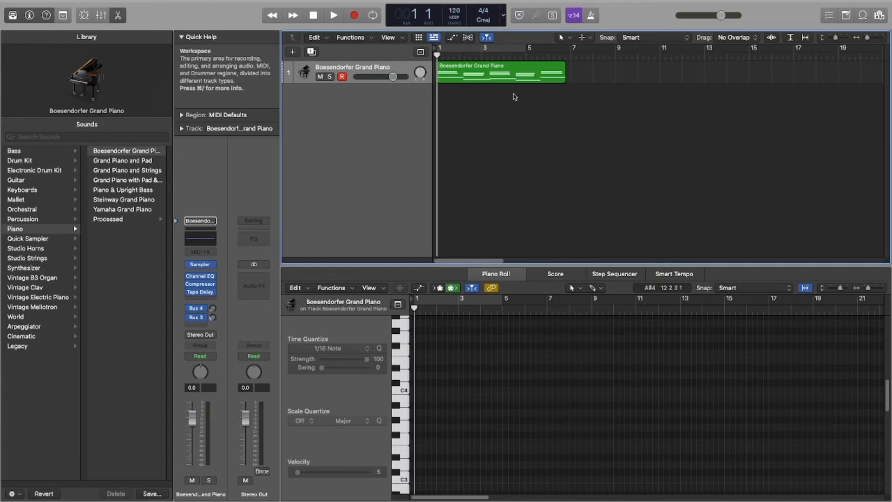
Add one software instrument track and load the Fingerstyle Bass patch on it
left_click(293, 52)
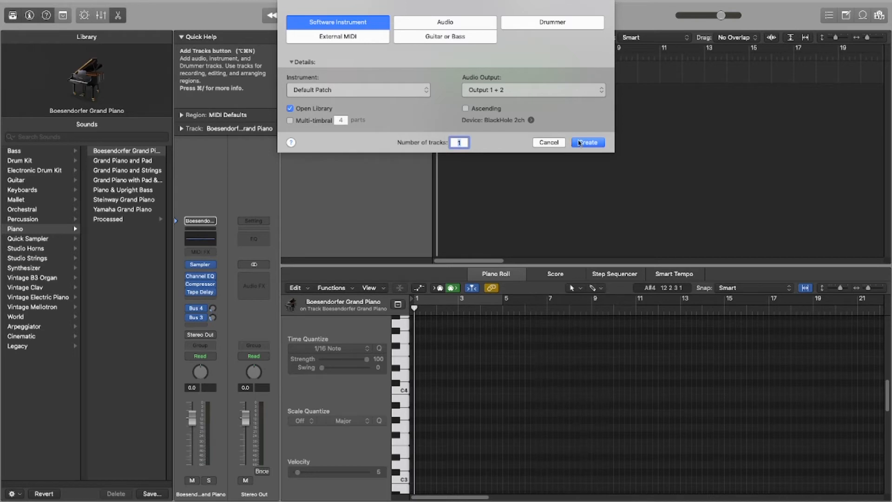
left_click(575, 142)
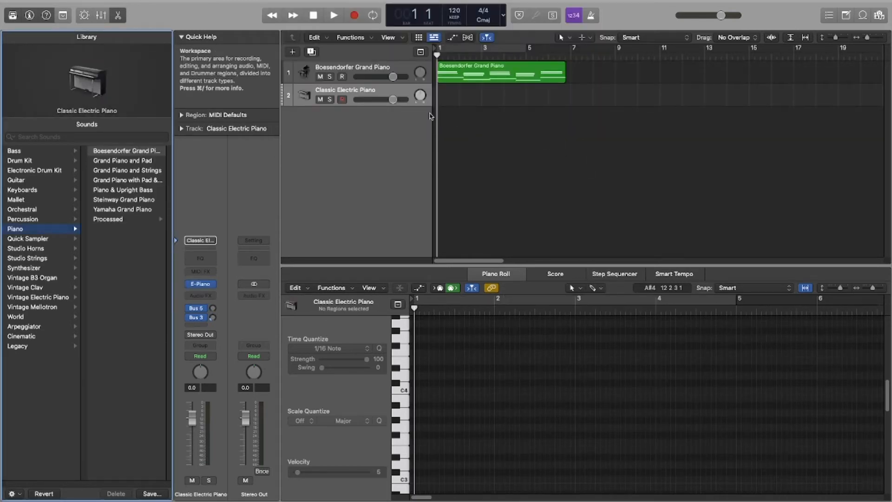
left_click(41, 297)
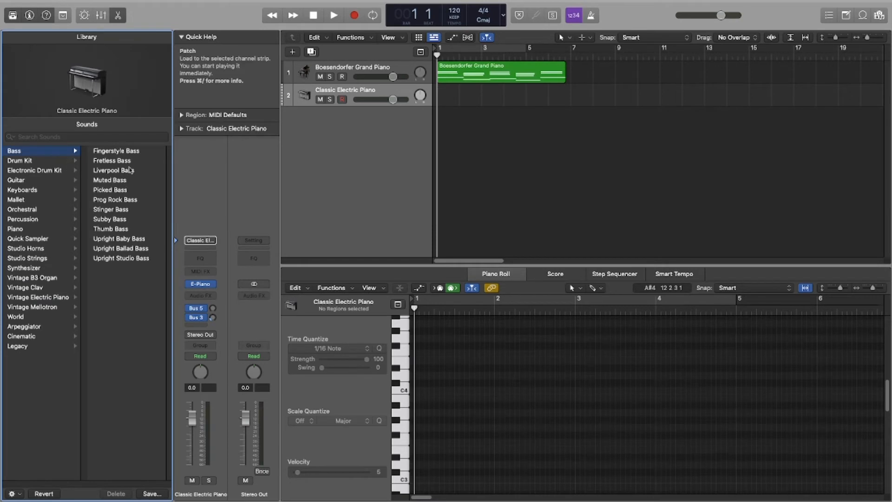
left_click(128, 152)
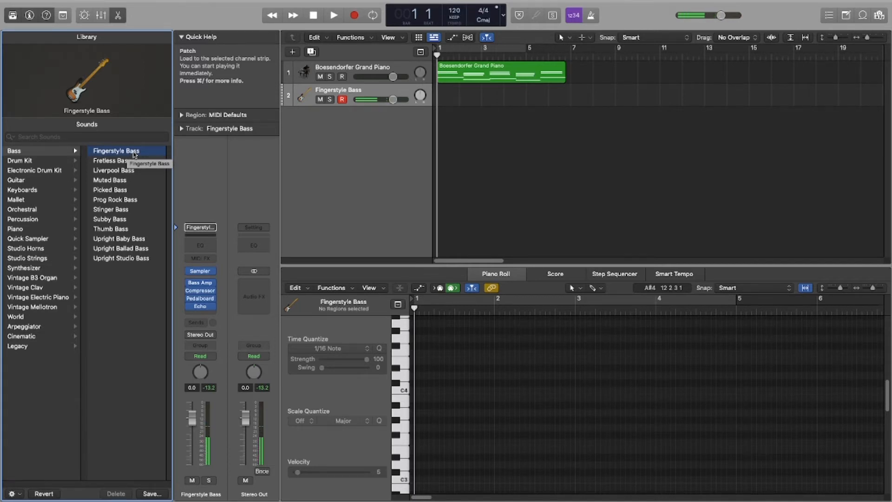
Record a bass line on the Fingerstyle Bass track from bar 1 to about bar 5 and return to the start
left_click(355, 16)
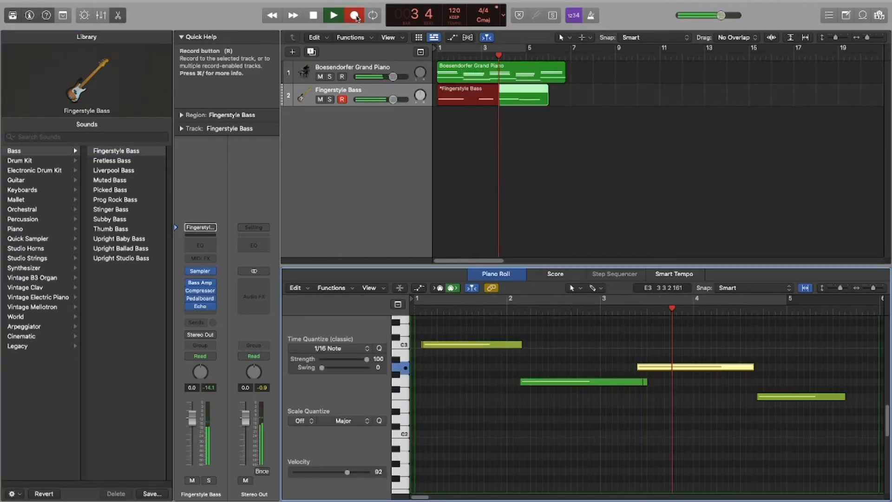
left_click(322, 11)
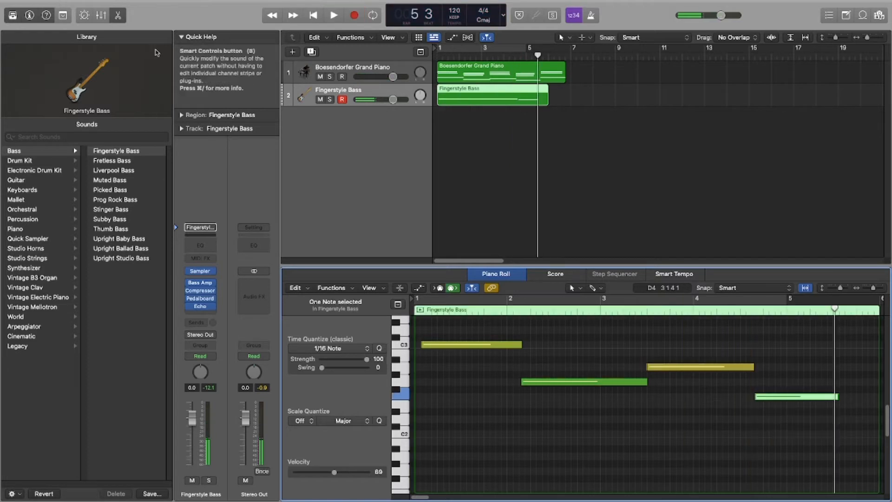
left_click(325, 16)
During playback, trim the start of the second bass note slightly and extend the fourth note's start slightly earlier
left_click(334, 15)
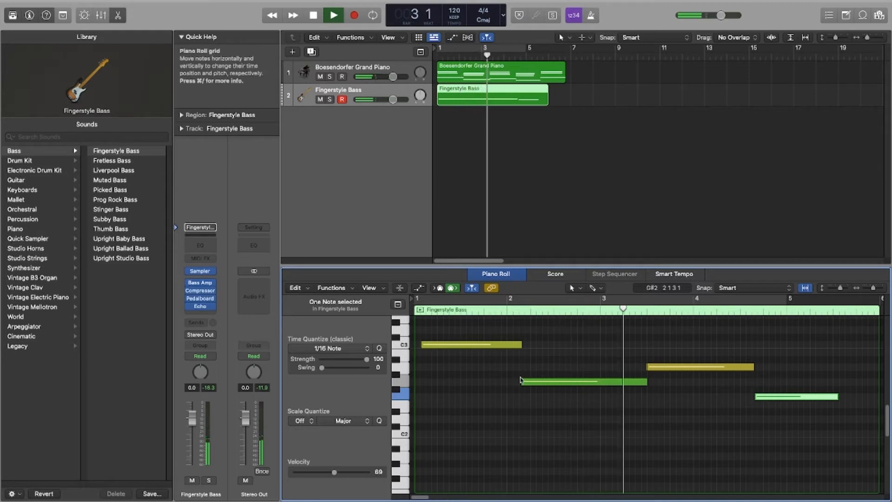
left_click_drag(522, 382, 527, 383)
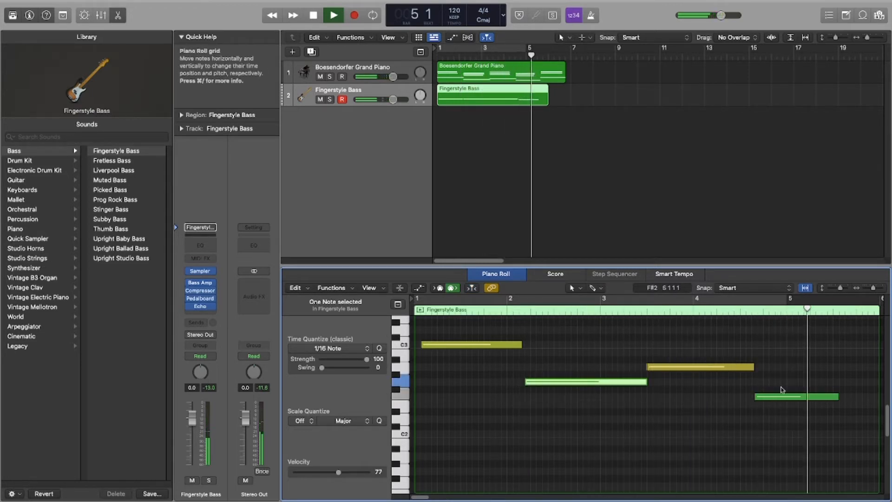
left_click_drag(752, 399, 733, 379)
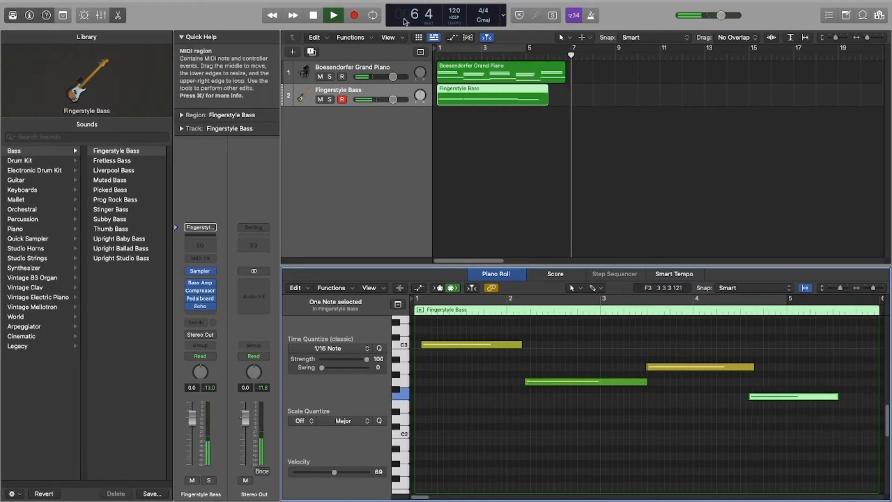
Play the piano and bass regions together from the beginning and stop after the regions end
left_click(315, 17)
left_click(315, 16)
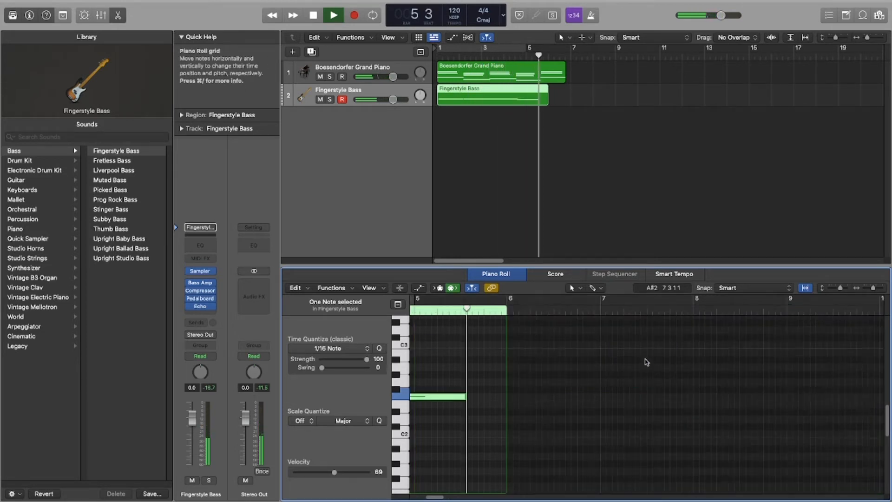
left_click(344, 17)
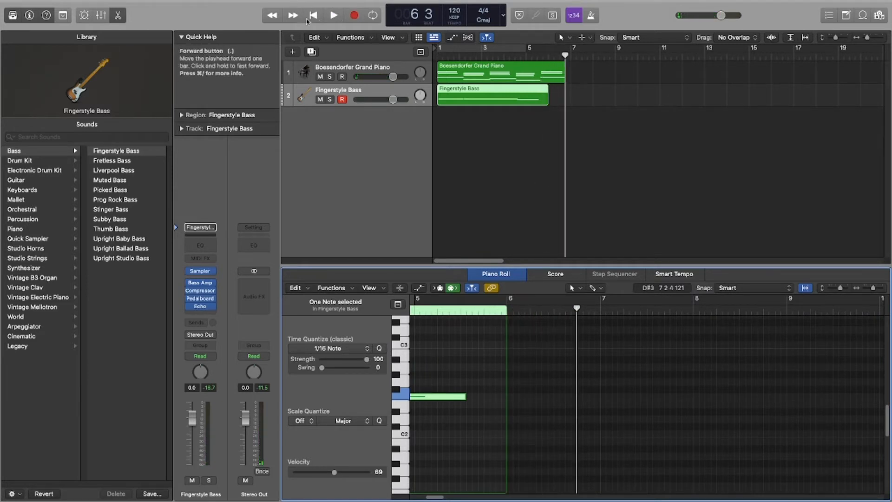
Add one software instrument track and load the Acoustic Guitar patch on it
left_click(292, 51)
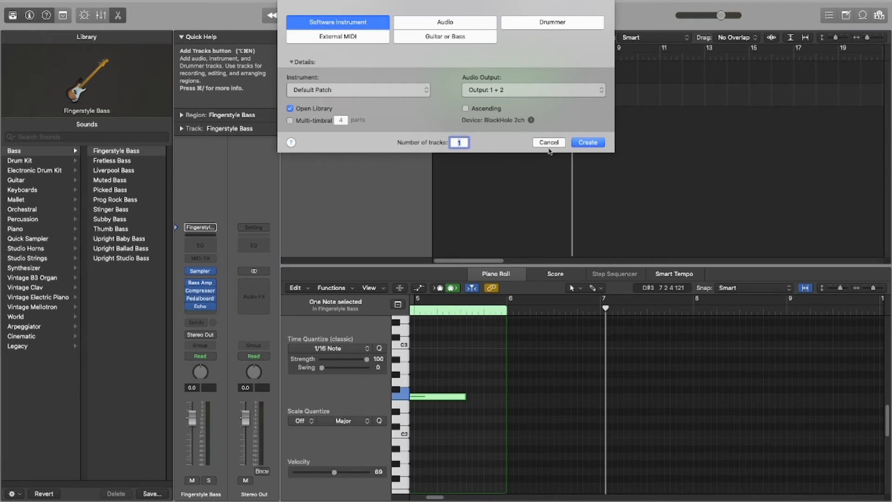
left_click(573, 142)
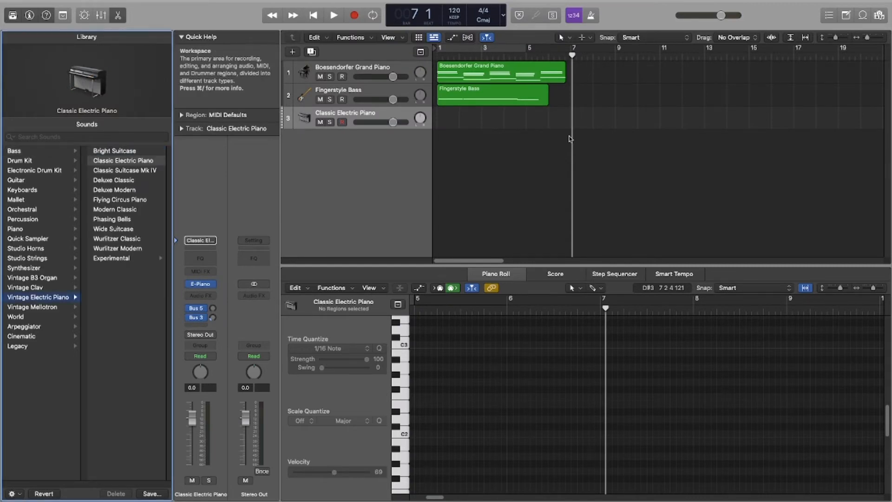
left_click(36, 181)
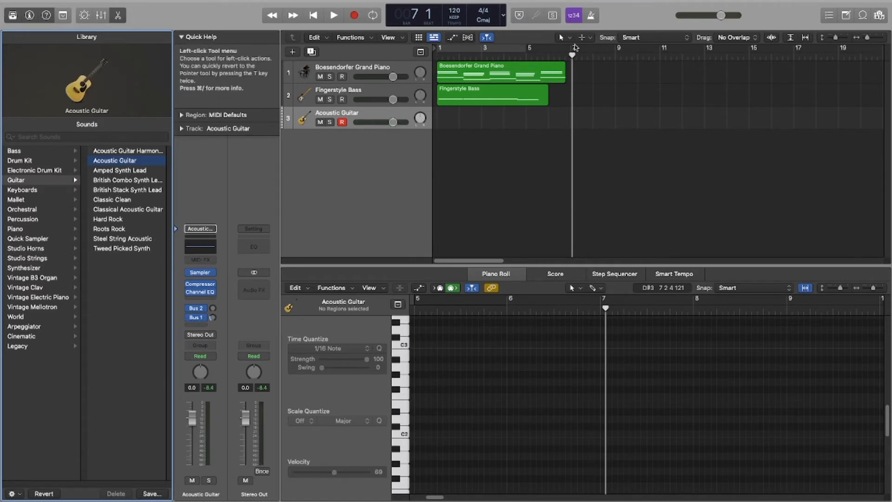
Record a guitar melody on the Acoustic Guitar track from bar 1 to about bar 16 and return to the start
left_click_drag(572, 54, 409, 87)
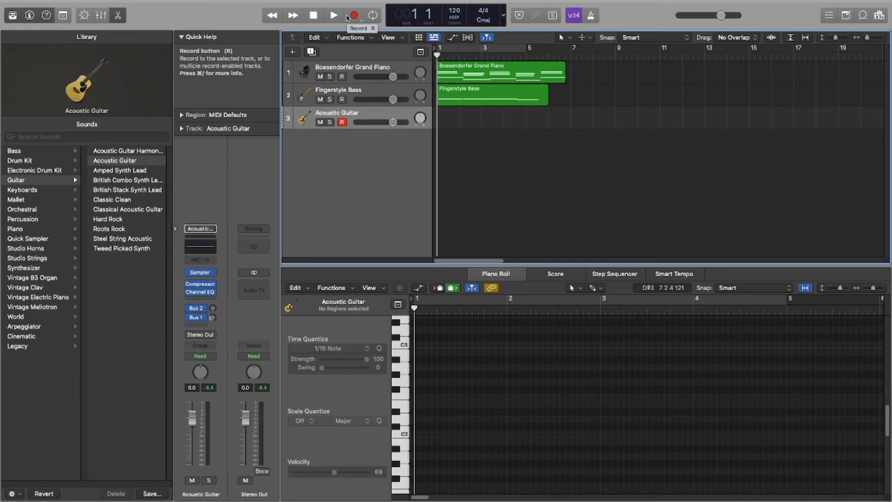
left_click(348, 18)
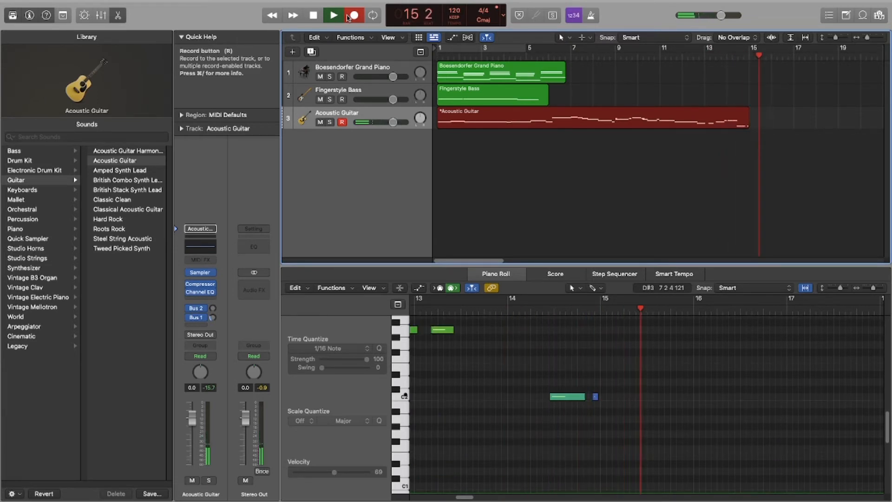
key("space")
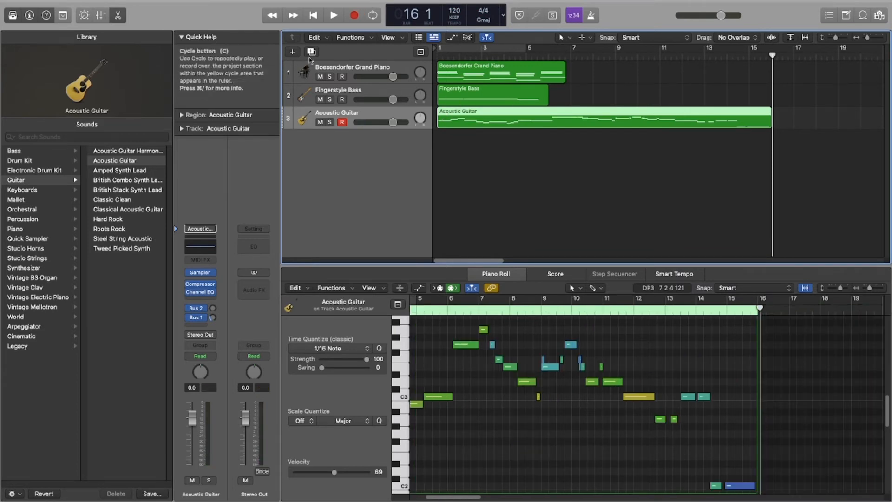
key("Return")
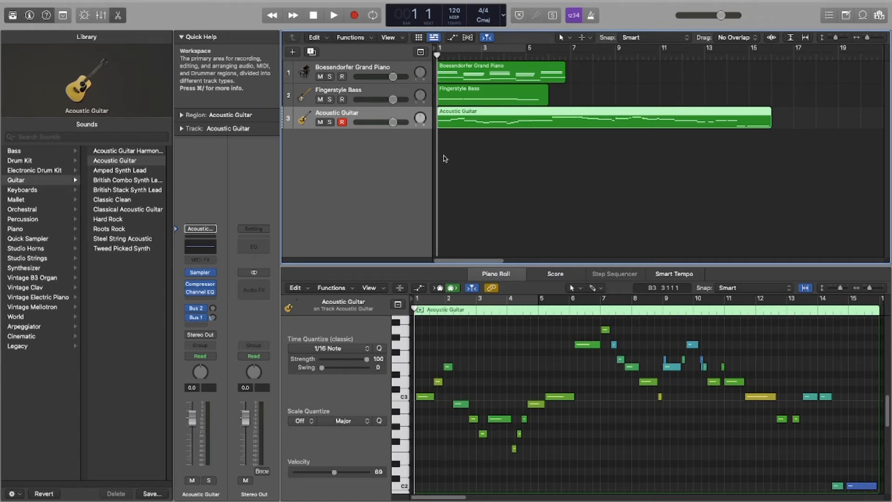
Play the tracks from the beginning, try lowering the guitar note just before bar 5 by one semitone, and replay that passage from bar 4
key("space")
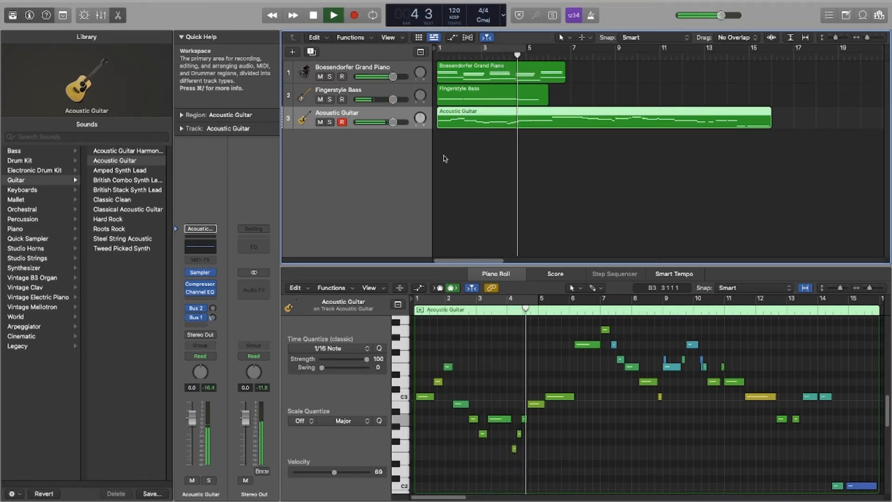
key("space")
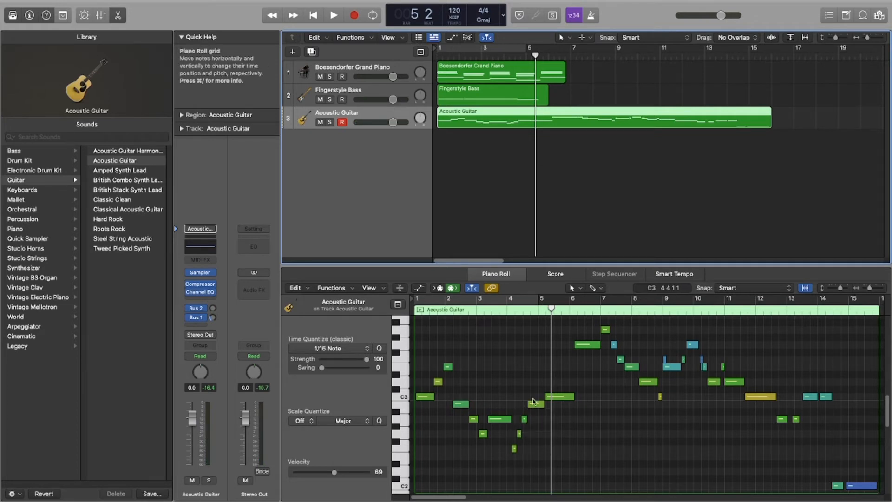
left_click(541, 404)
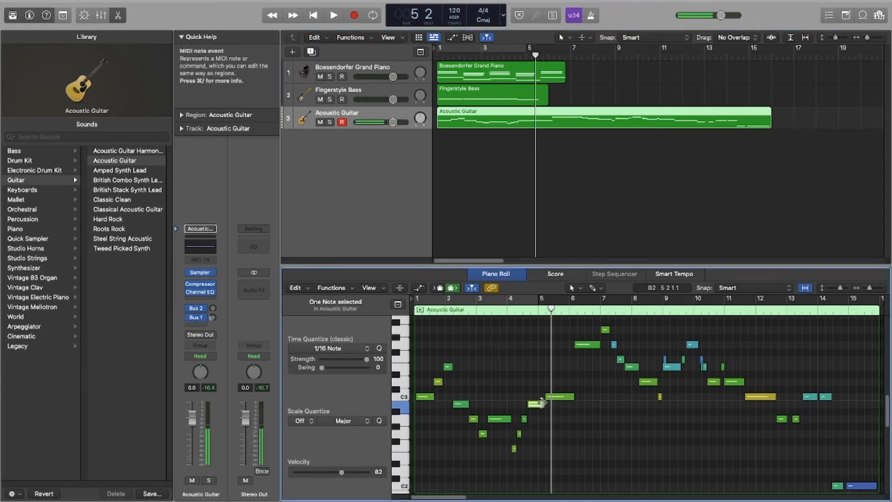
left_click_drag(537, 407, 537, 412)
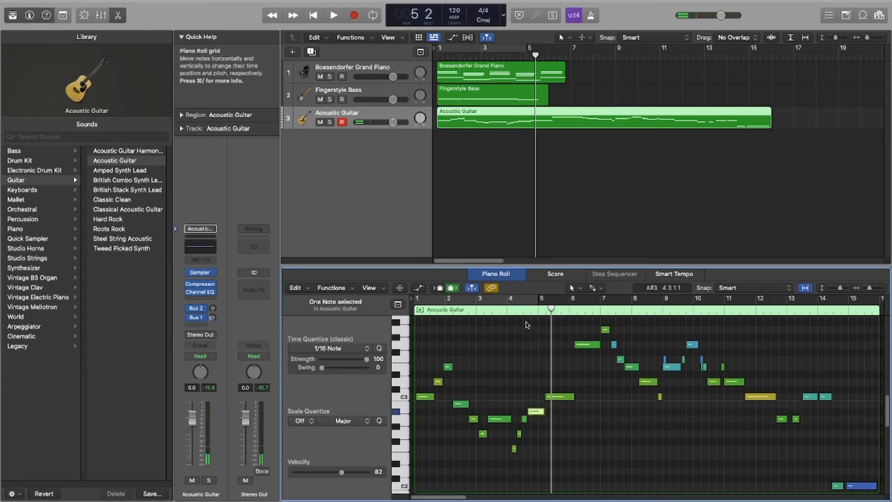
left_click_drag(550, 309, 523, 312)
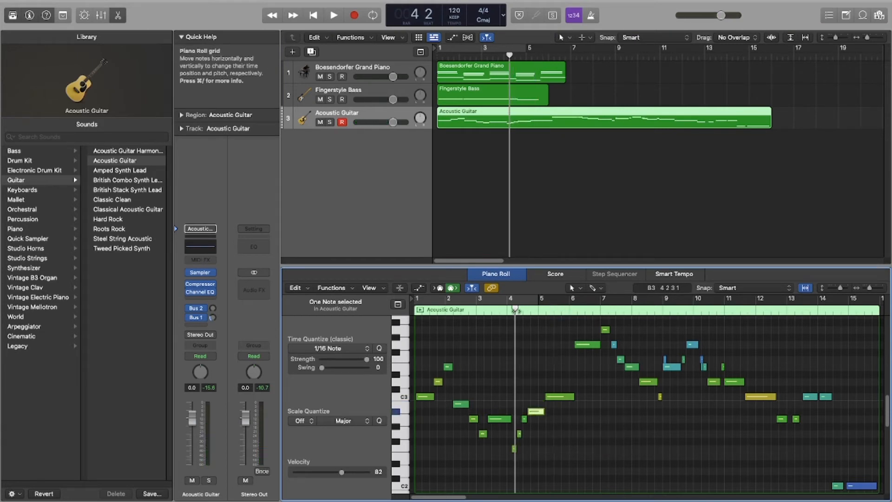
key("space")
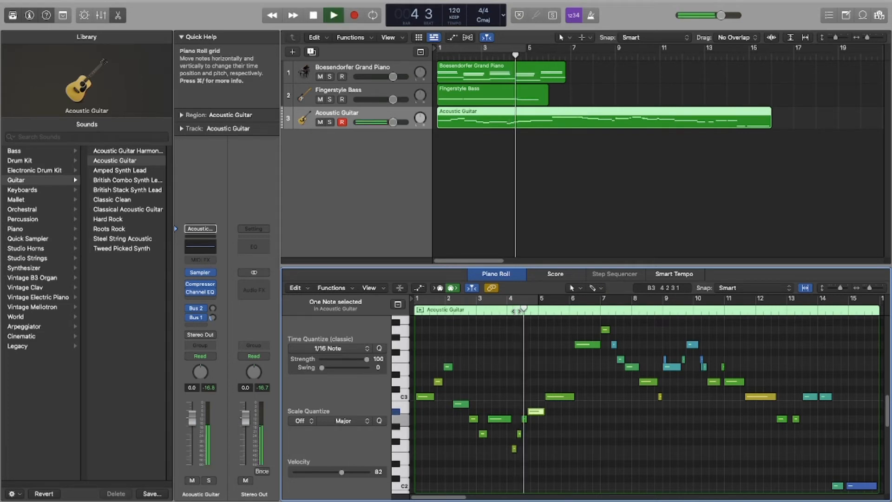
key("space")
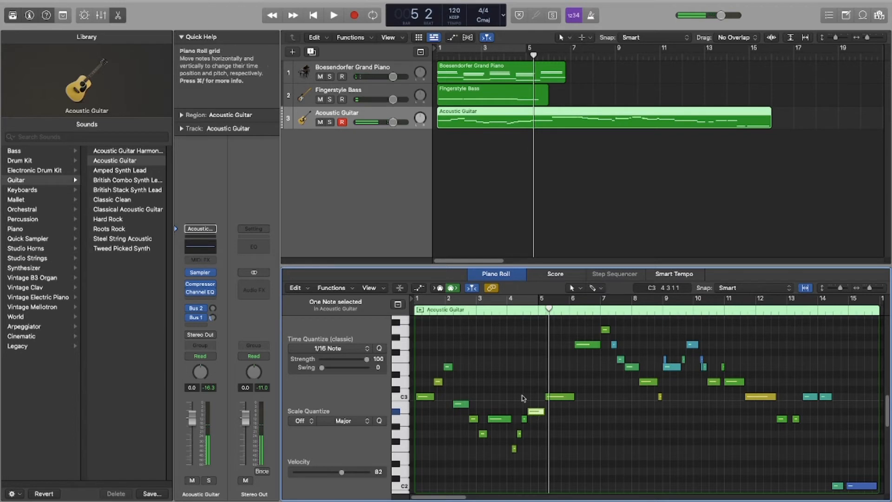
Raise the guitar note just before bar 5 to C3, lower the following note to A2, and play back from bar 4
left_click_drag(539, 413, 540, 402)
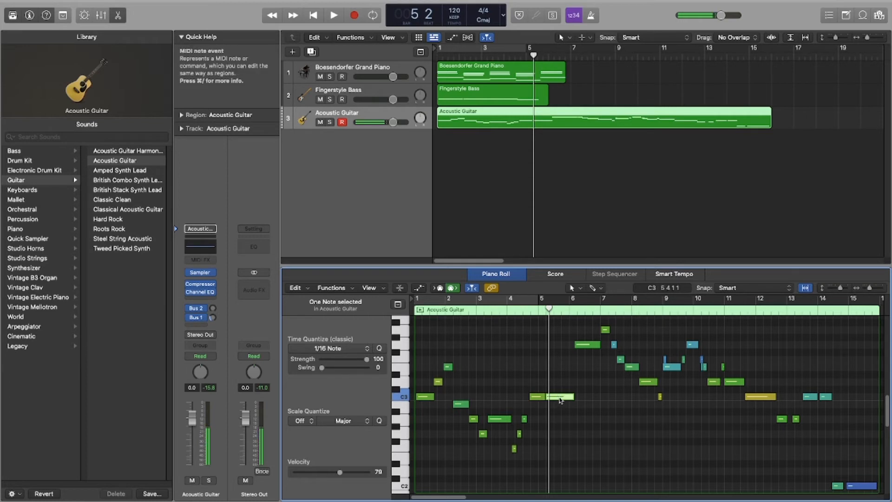
left_click_drag(559, 399, 557, 419)
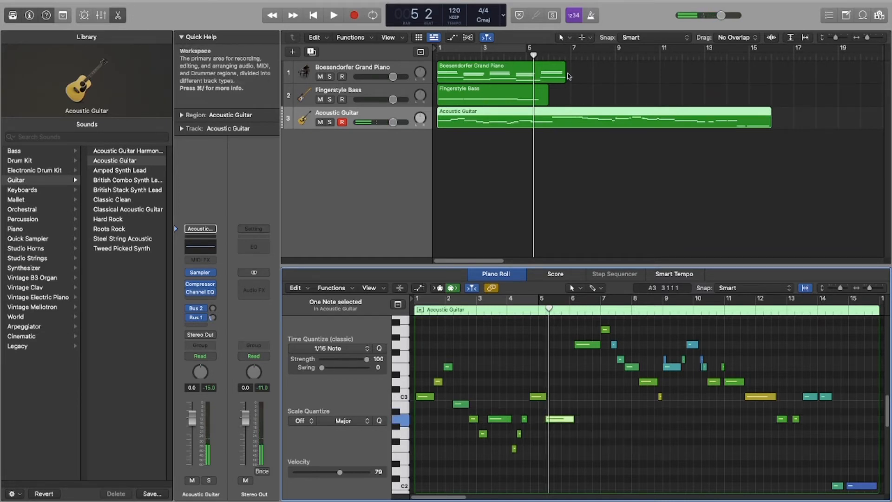
left_click(533, 57)
left_click_drag(529, 56, 507, 61)
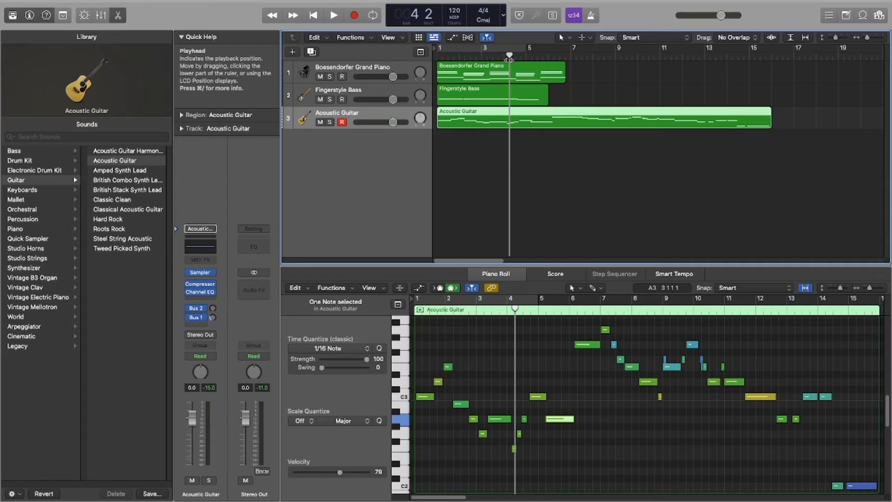
key("space")
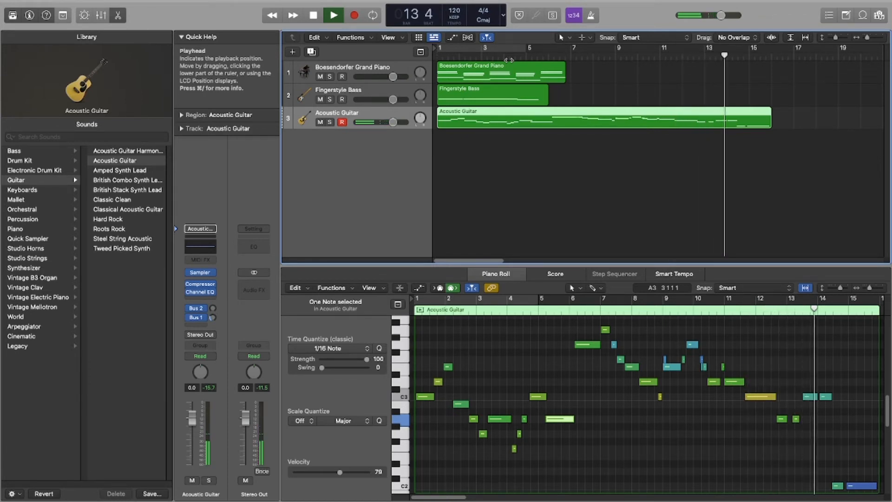
key("space")
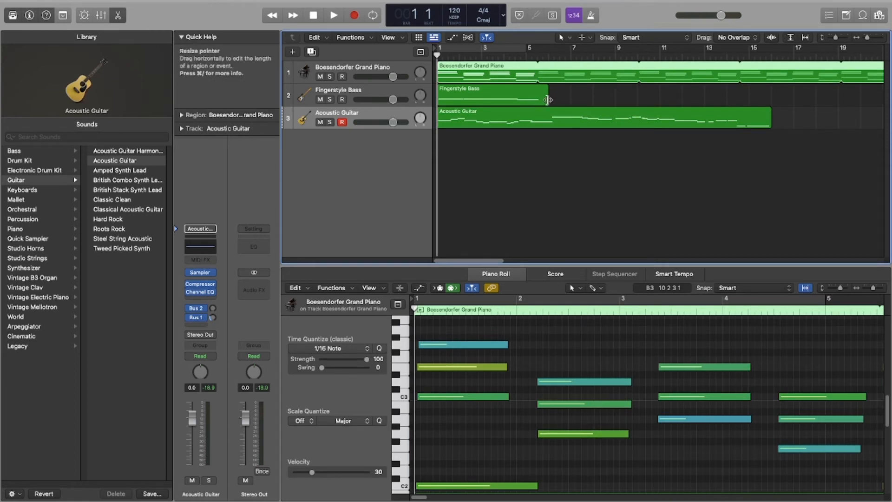
Shorten the Fingerstyle Bass region to the length of one piano loop, turn on looping for it, and play the song
left_click_drag(548, 98, 538, 99)
right_click(527, 95)
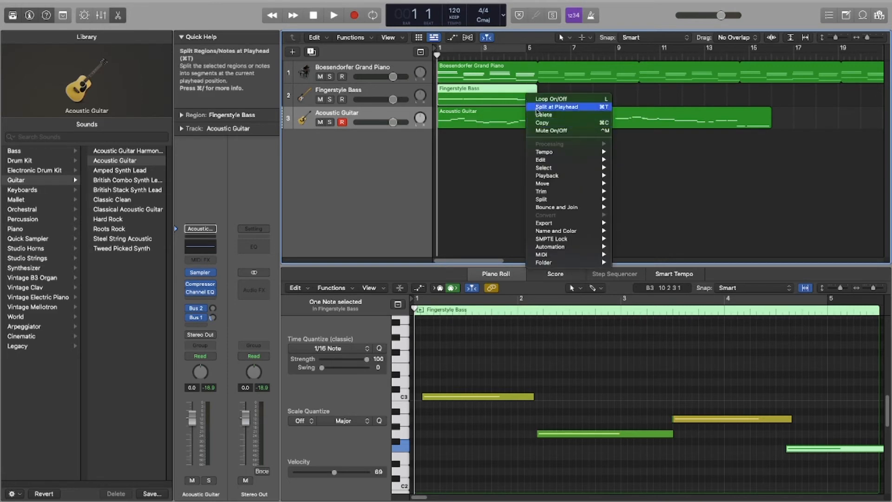
left_click(553, 98)
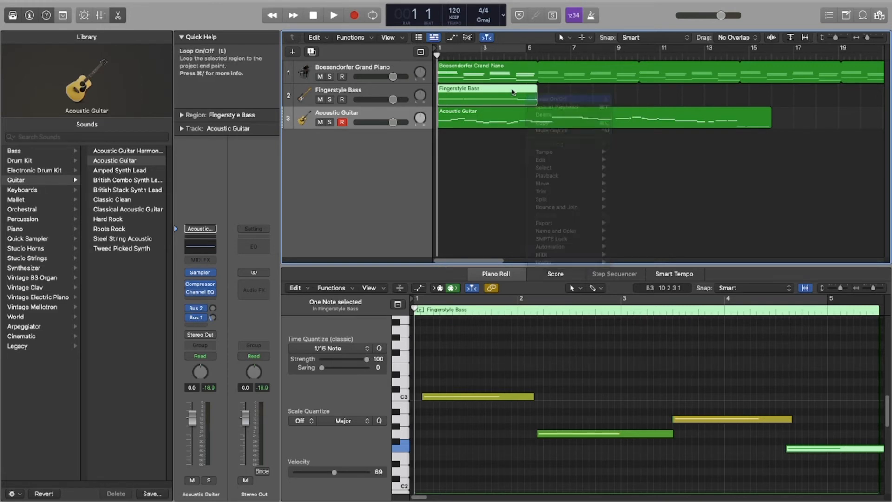
left_click(334, 15)
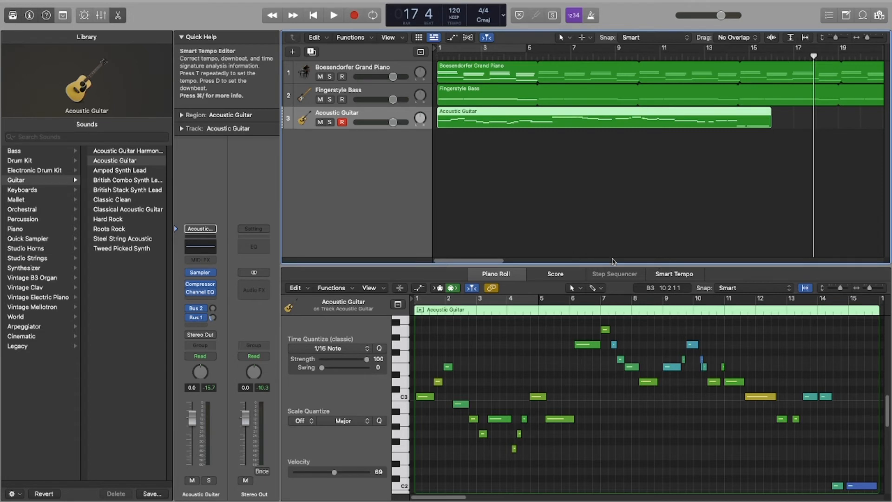
Check the guitar region in the Smart Tempo editor and add one audio track below the guitar track
left_click(674, 274)
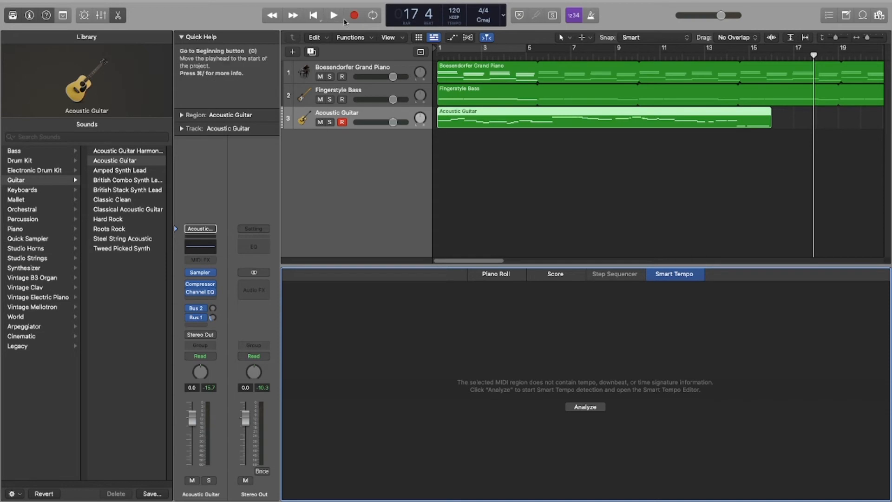
left_click(293, 53)
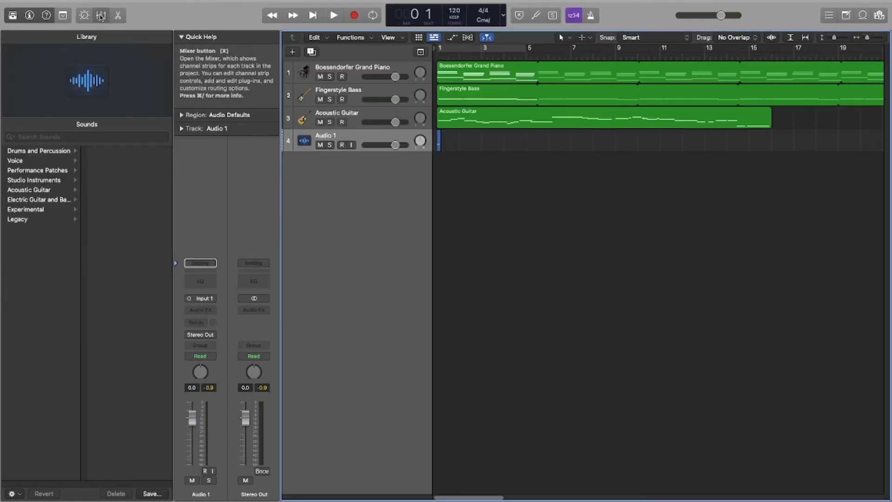
Examine the mixer and the Fingerstyle Bass channel's Pedalboard, Bass Amp Designer and Sampler settings, closing each one and the mixer after viewing
left_click(102, 17)
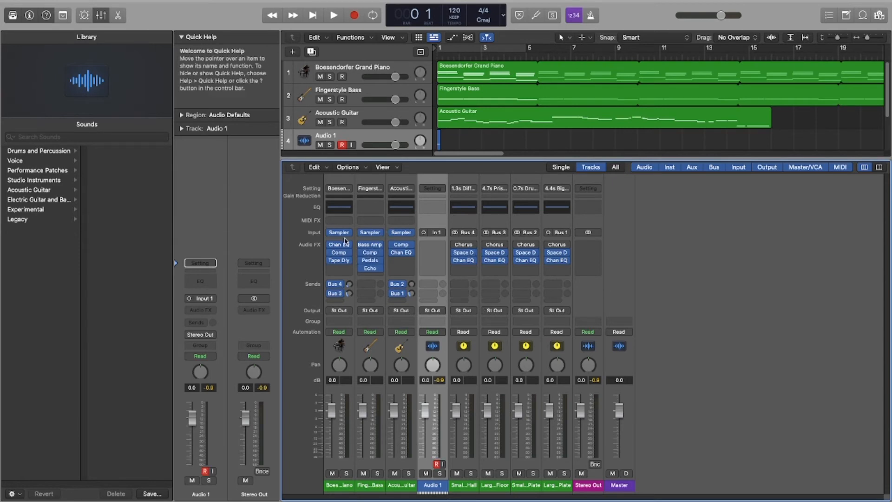
left_click(302, 70)
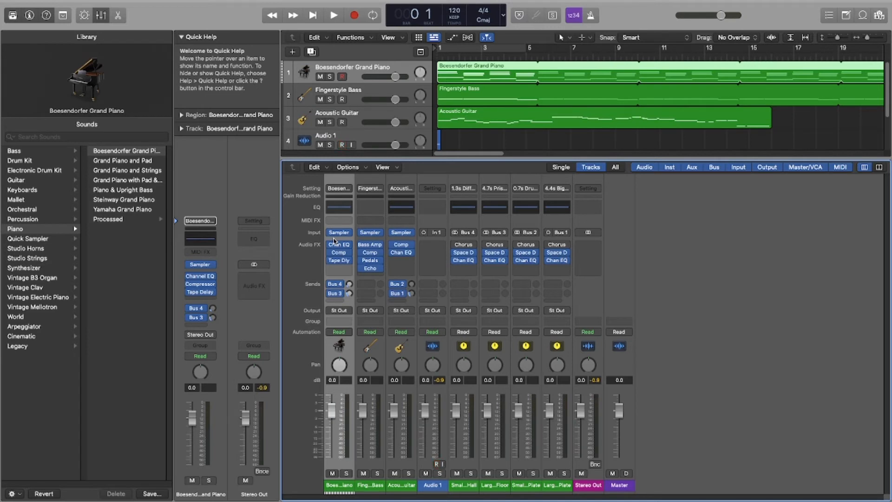
left_click(370, 254)
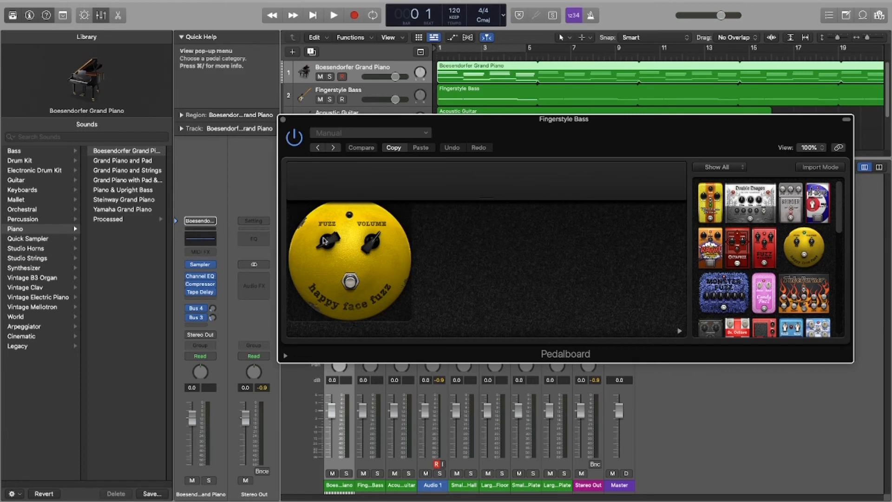
left_click(282, 121)
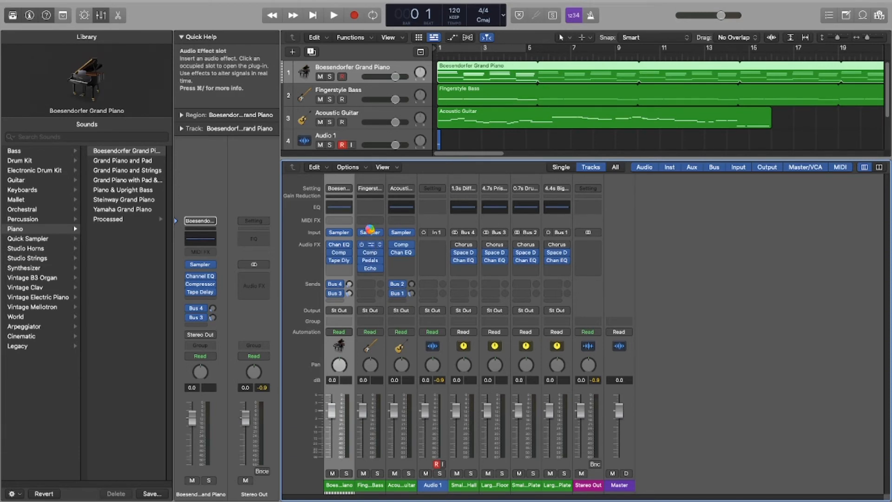
left_click(370, 244)
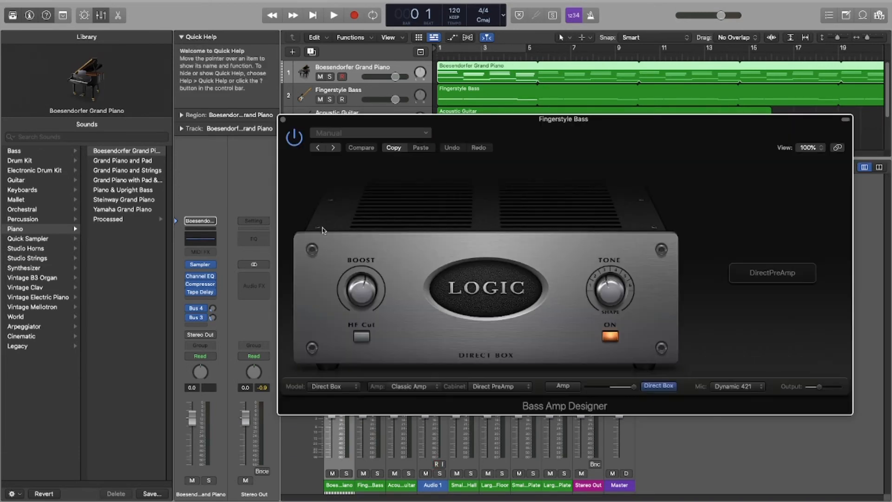
left_click(283, 120)
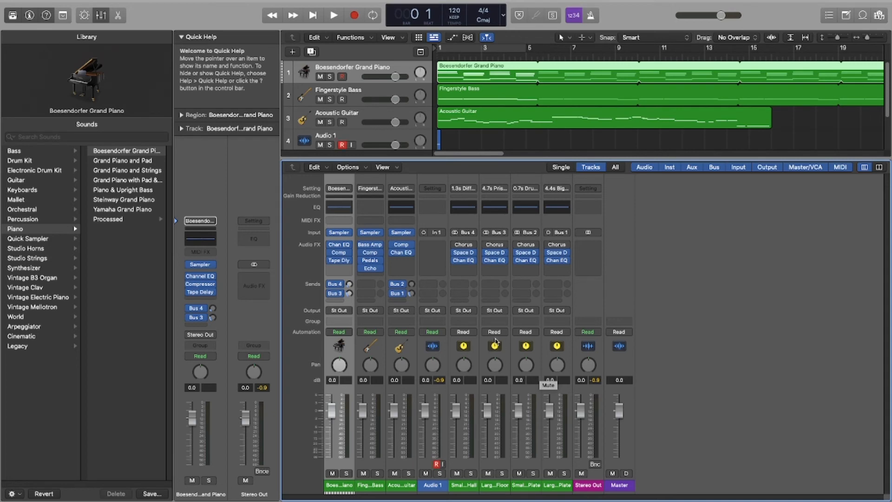
left_click(371, 234)
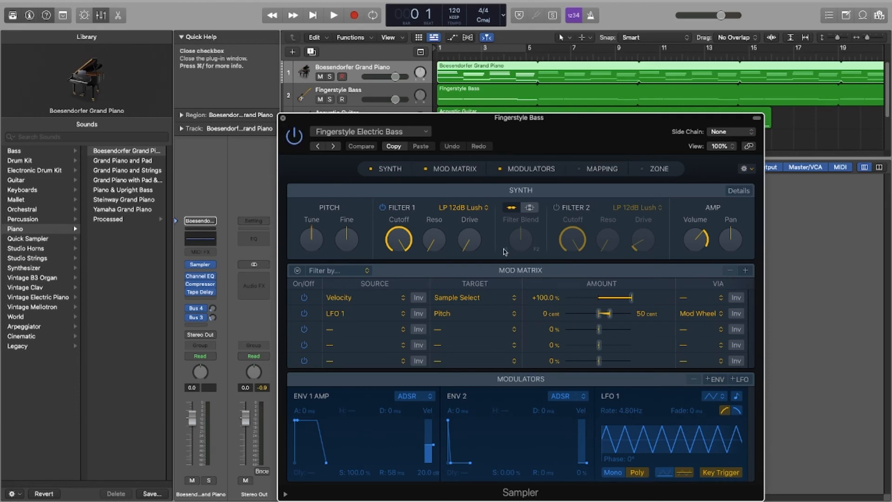
key("super+w")
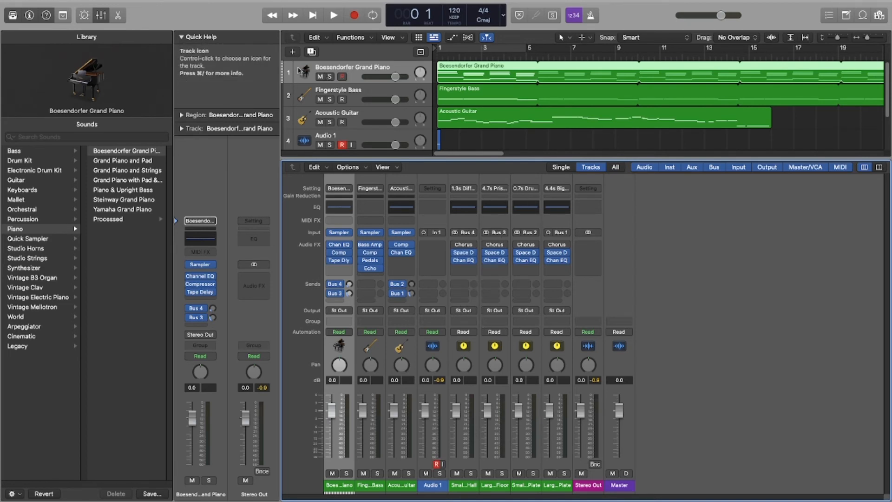
left_click(101, 15)
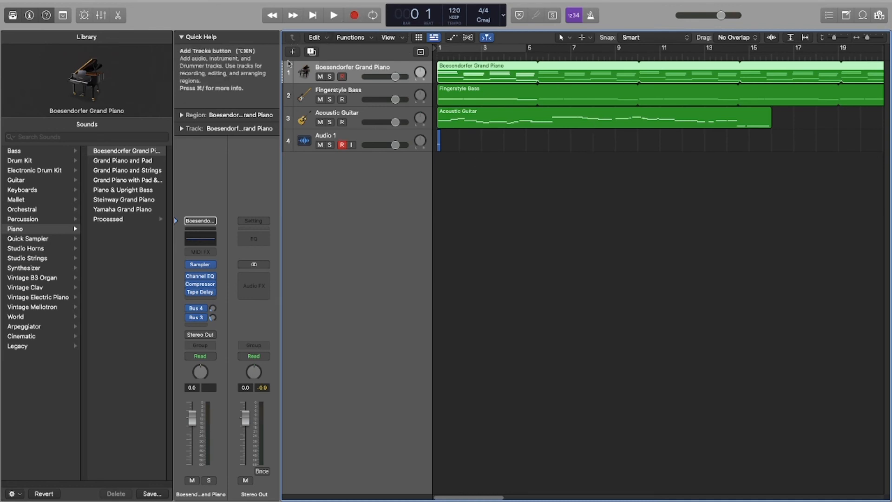
Show the global tracks and add an Intro arrangement marker spanning bars 1 to 9
left_click(422, 53)
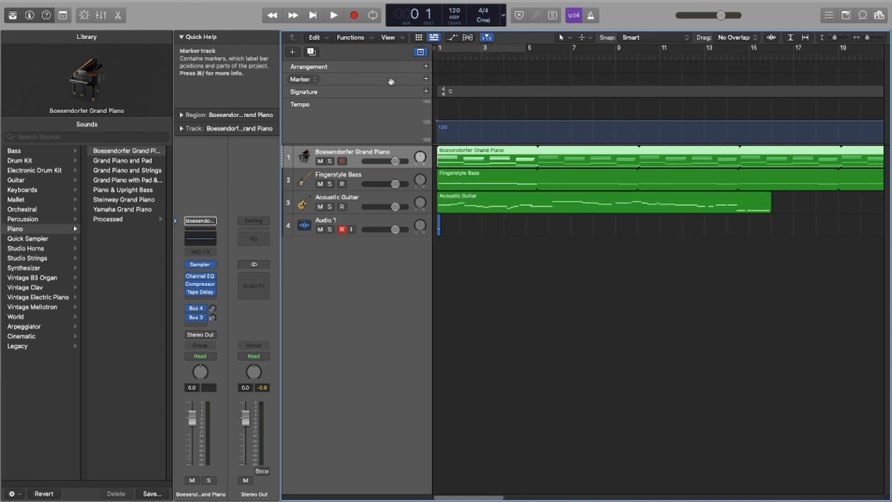
left_click(427, 66)
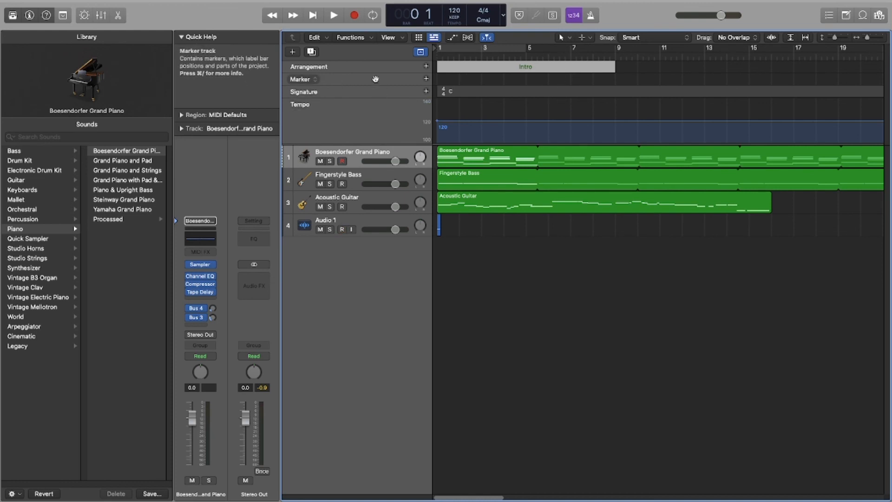
Add a marker to the Marker track at the start of the song and hide the global tracks
left_click(426, 80)
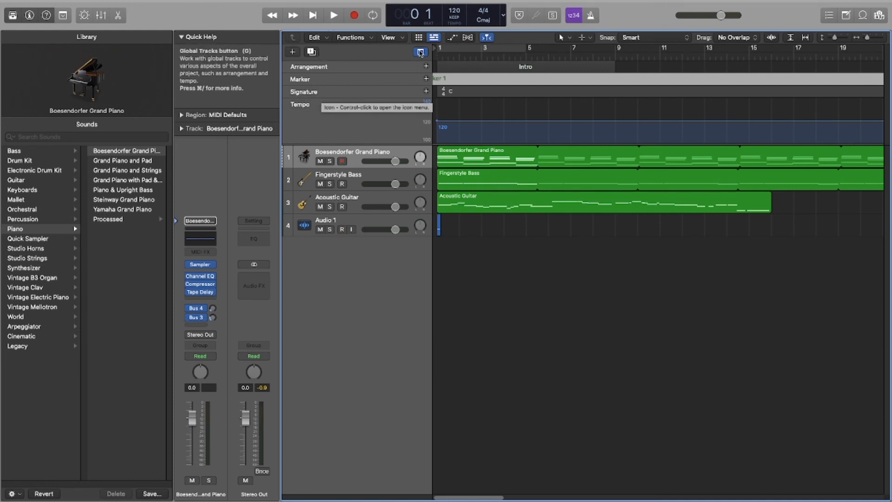
left_click(420, 51)
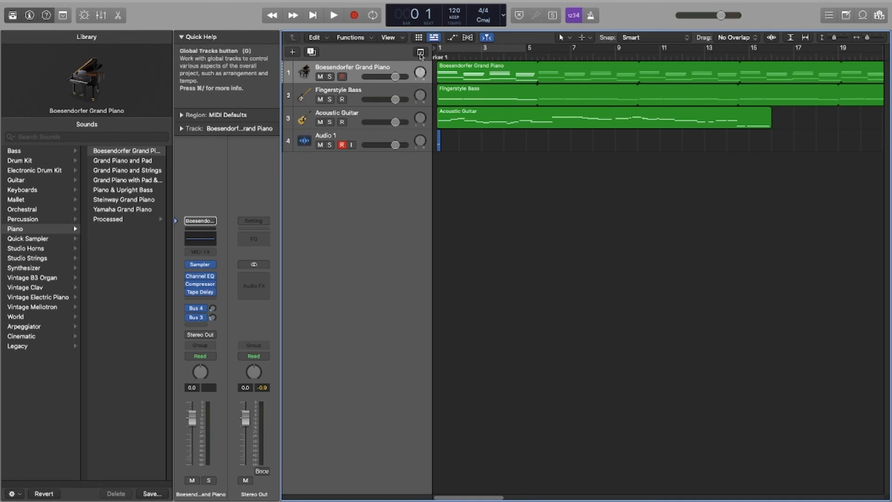
left_click(420, 52)
left_click(420, 51)
Examine the Smart Controls of the Boesendorfer Grand Piano, Fingerstyle Bass and Acoustic Guitar tracks, and close them after viewing
left_click(76, 7)
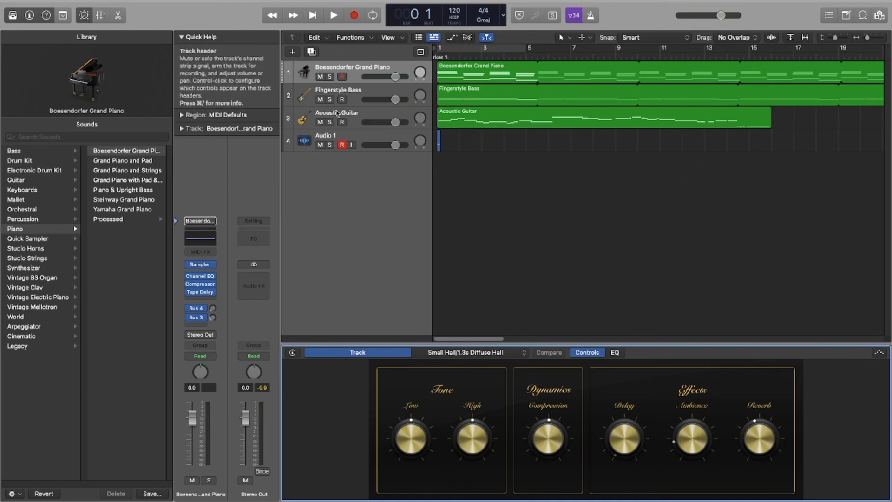
left_click(368, 92)
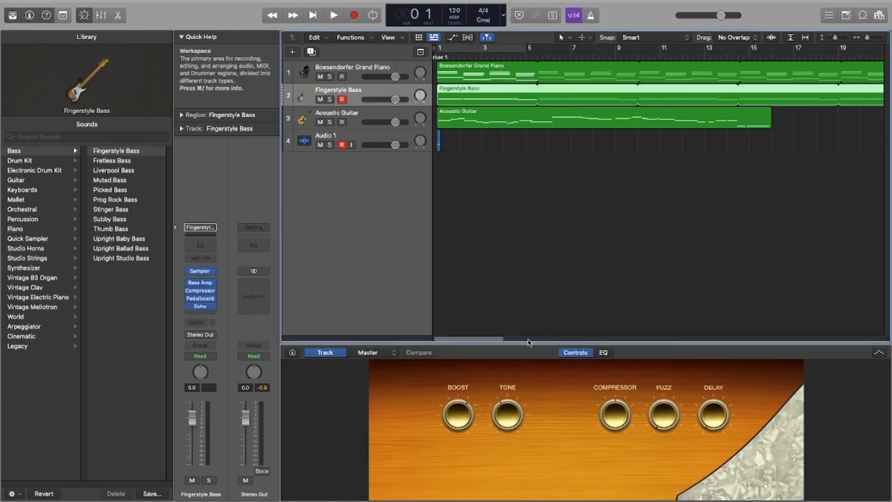
left_click(373, 116)
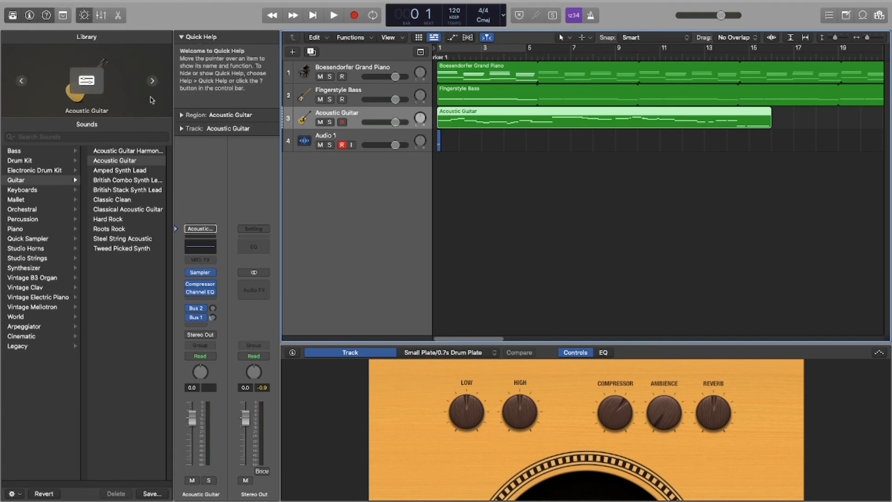
key("b")
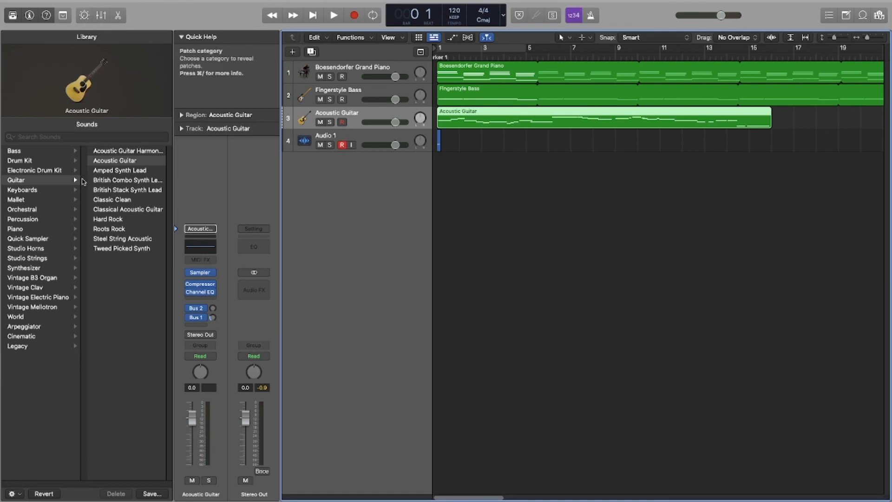